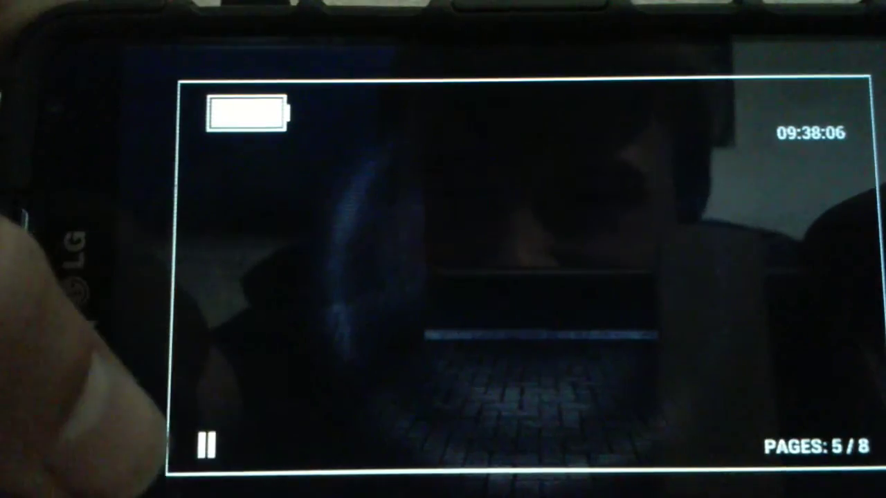
Step: Pause the 7th Street run at five of eight pages to show Sensitivity, Interface and TO MENU
{"action": "left_click", "coordinate": [206, 443]}
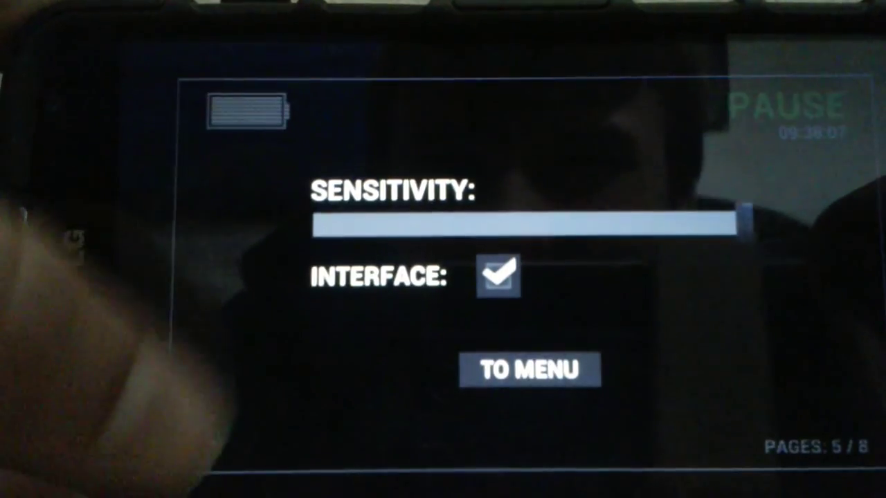